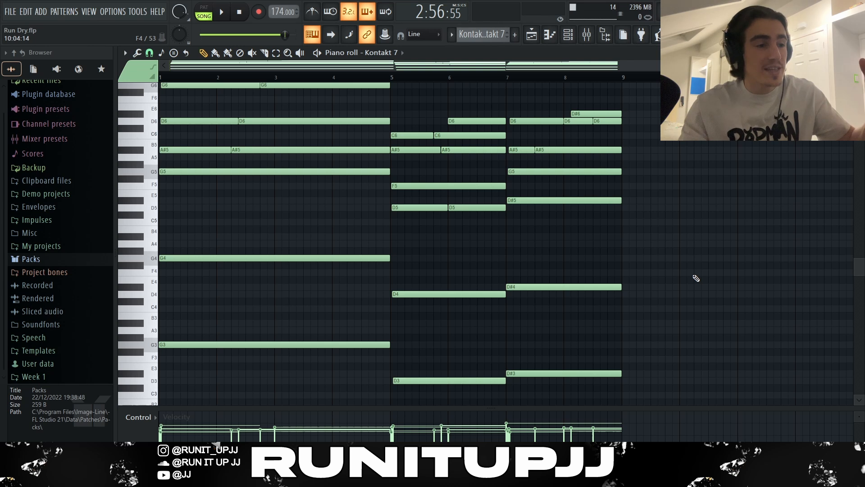
# Select the root notes of the three chords (G, D and D#) across octaves 3, 4 and 5.
pyautogui.moveTo(266, 322); pyautogui.dragTo(680, 333)
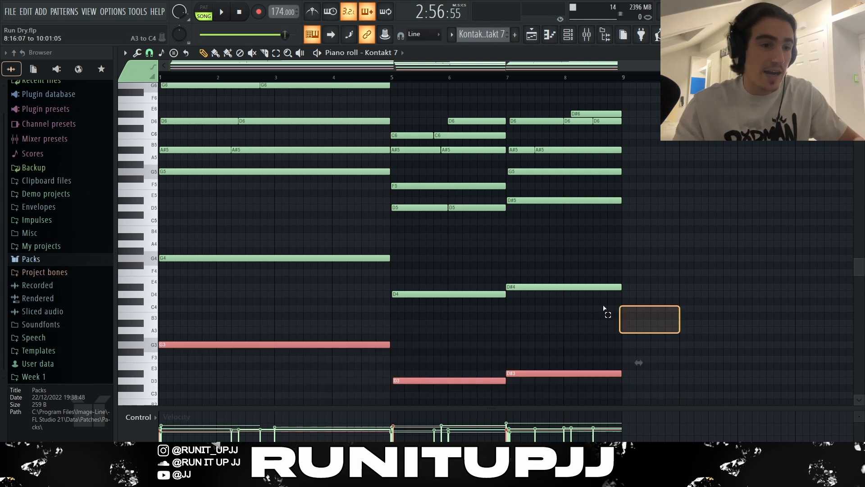
pyautogui.moveTo(604, 308); pyautogui.dragTo(261, 241)
pyautogui.moveTo(214, 187); pyautogui.dragTo(226, 172)
pyautogui.moveTo(441, 206); pyautogui.dragTo(541, 201)
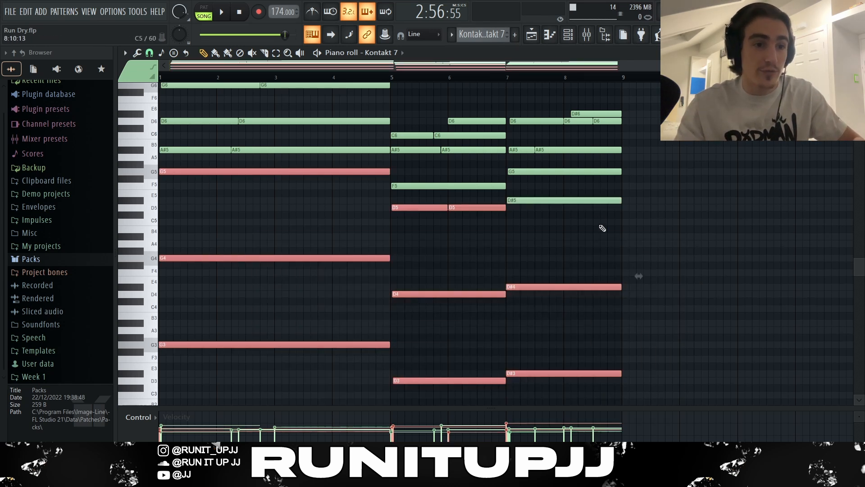
pyautogui.moveTo(594, 218); pyautogui.dragTo(567, 198)
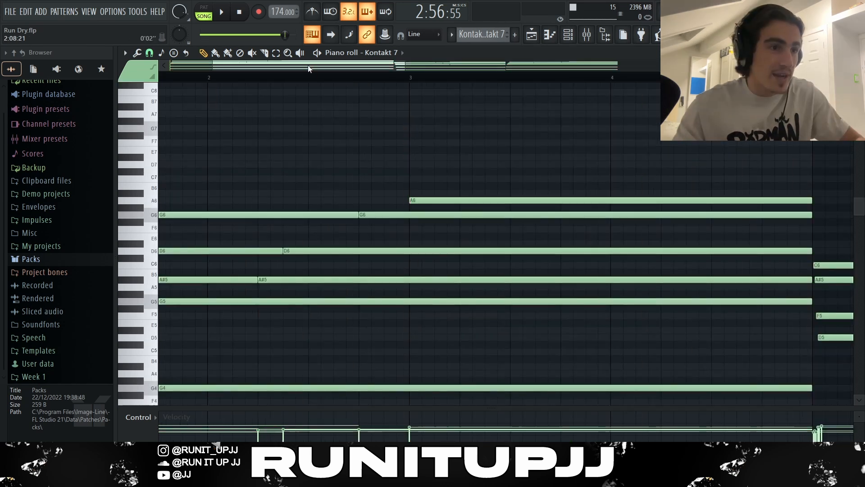
# Highlight the first chord's G5, A#5 and D6 notes together with its opening G6, and undo a stray C6 note.
pyautogui.scroll(-4, 386, 232)
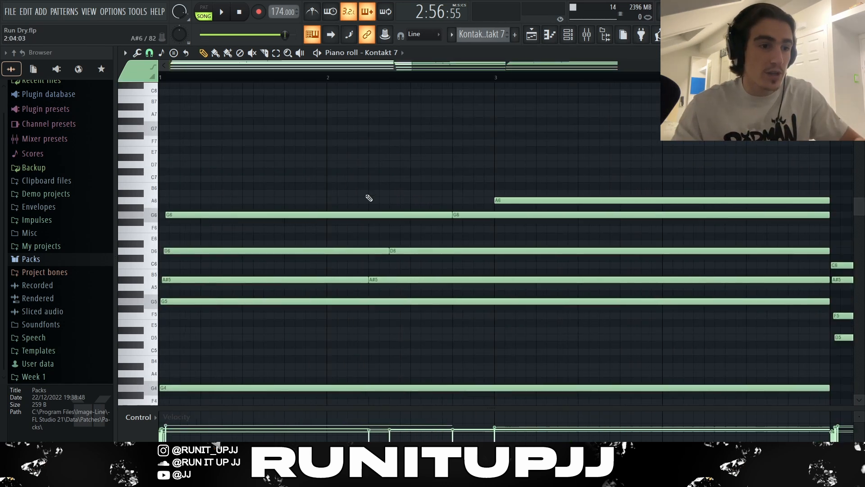
pyautogui.moveTo(228, 234); pyautogui.dragTo(494, 339)
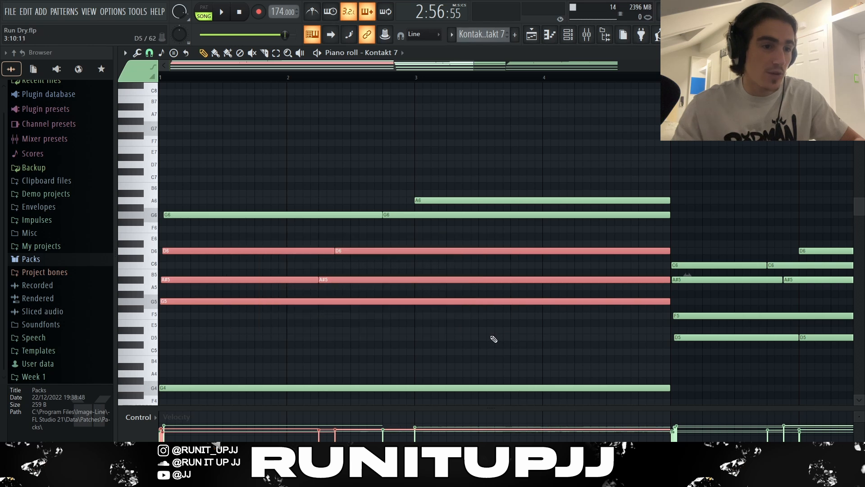
pyautogui.keyDown('ctrl'); pyautogui.click(314, 224); pyautogui.keyUp('ctrl')
pyautogui.keyDown('ctrl'); pyautogui.click(259, 217); pyautogui.keyUp('ctrl')
pyautogui.click(235, 264)
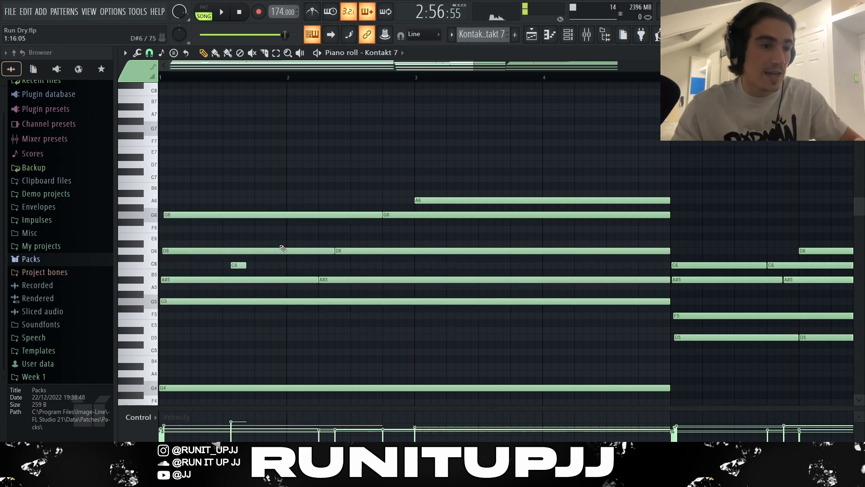
pyautogui.hotkey('ctrl', 'z')
# Highlight the first chord's opening G6, its repeated A#5, D6 and G6 notes, and the A6 entering at bar 3.
pyautogui.moveTo(284, 236); pyautogui.dragTo(412, 329)
pyautogui.click(345, 216)
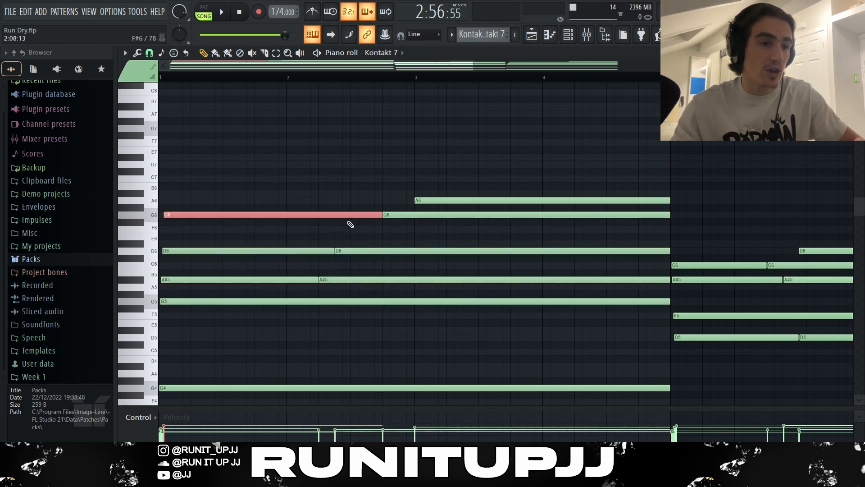
pyautogui.moveTo(386, 289); pyautogui.dragTo(480, 204)
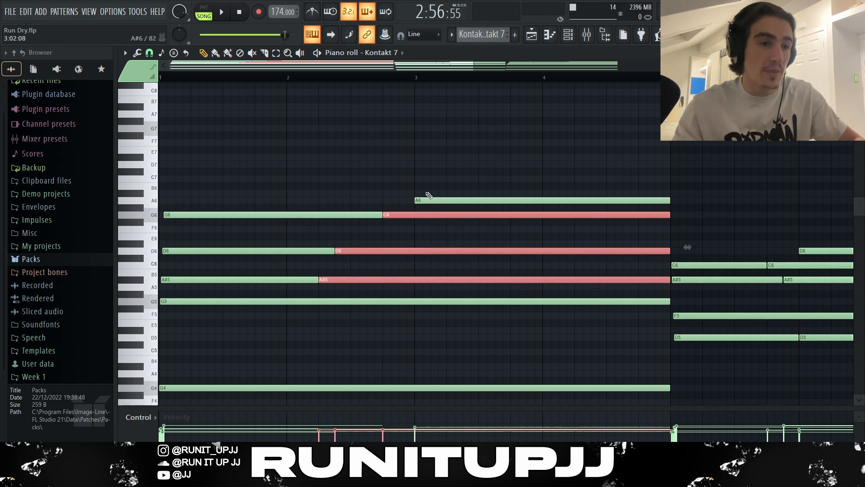
pyautogui.click(429, 200)
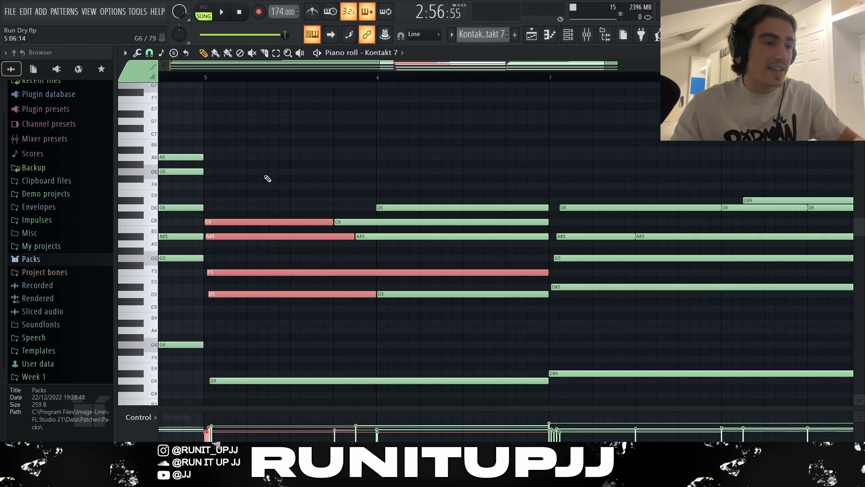
# Examine the staggered note starts of the bar 5 chord and select its first A#5 note.
pyautogui.scroll(-2, 181, 273)
pyautogui.scroll(5, 185, 274)
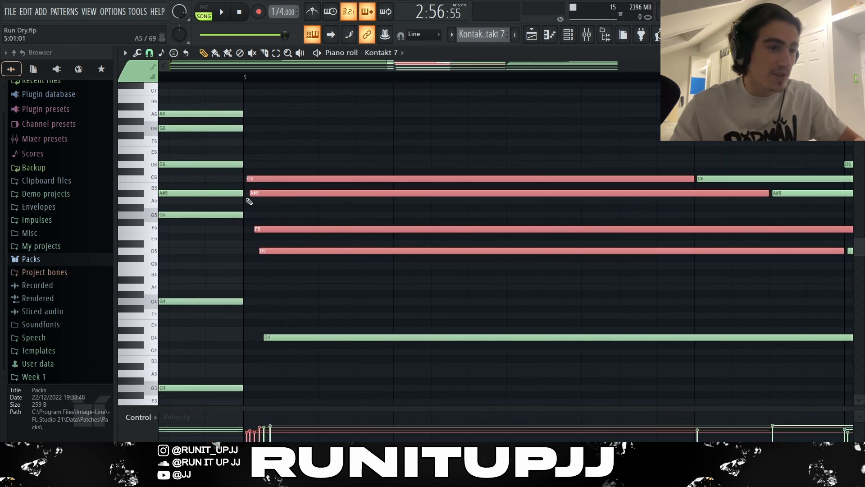
pyautogui.scroll(-5, 417, 265)
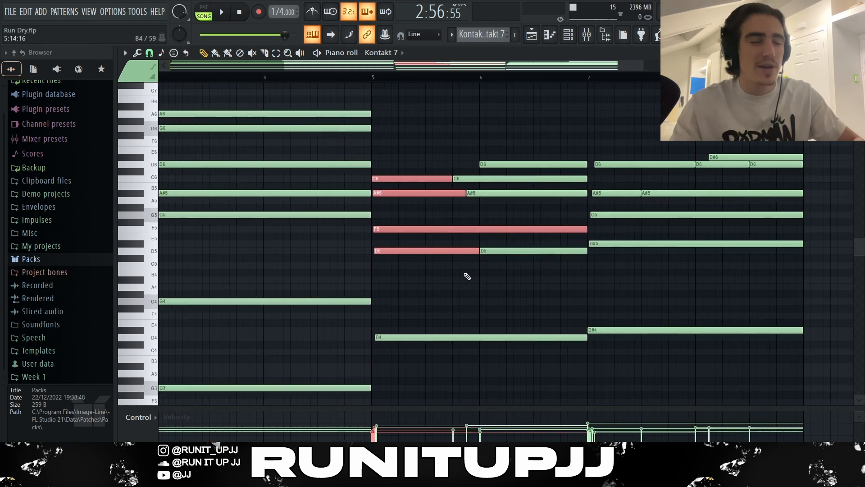
pyautogui.click(469, 281)
pyautogui.scroll(2, 493, 280)
pyautogui.moveTo(411, 283)
pyautogui.mouseDown()
pyautogui.moveTo(396, 197)
pyautogui.moveTo(415, 288)
pyautogui.mouseUp()
pyautogui.click(400, 231)
pyautogui.click(400, 214)
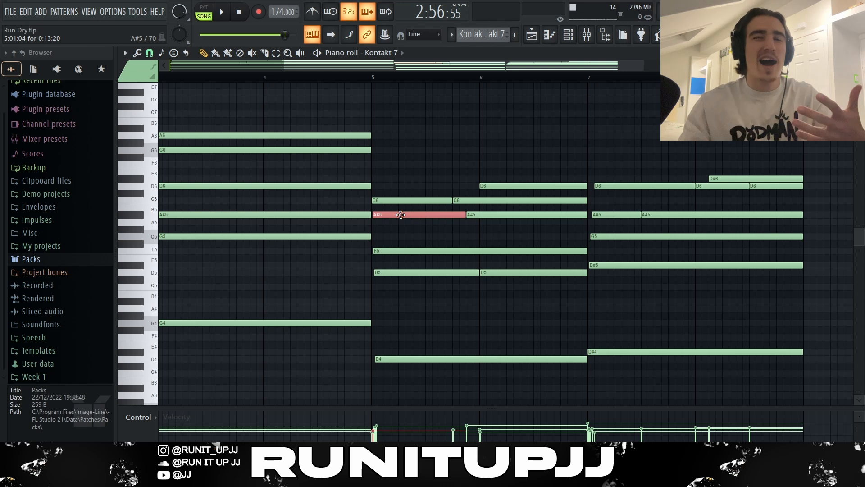
# Highlight the second chord's C6 notes, and its retriggered A#5, C6, D6 and D5 notes running up to bar 7.
pyautogui.moveTo(400, 198); pyautogui.dragTo(529, 200)
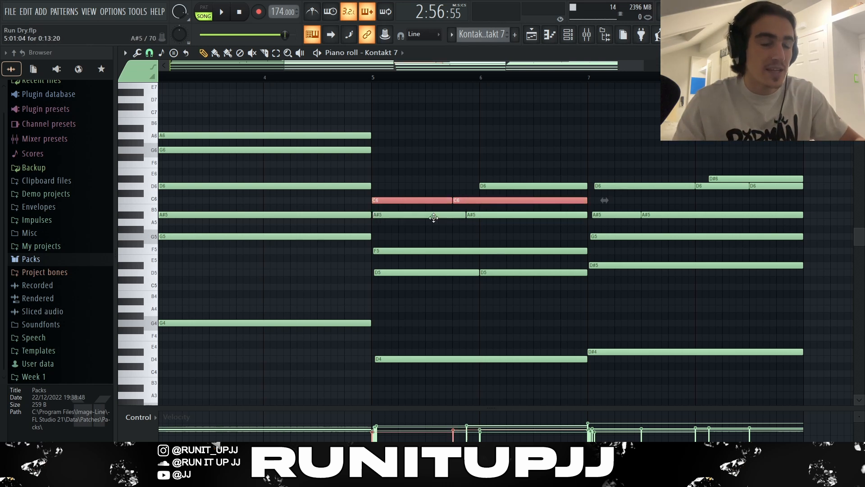
pyautogui.keyDown('ctrl'); pyautogui.click(480, 182); pyautogui.keyUp('ctrl')
pyautogui.moveTo(481, 184); pyautogui.dragTo(542, 195)
pyautogui.moveTo(501, 172); pyautogui.dragTo(514, 236)
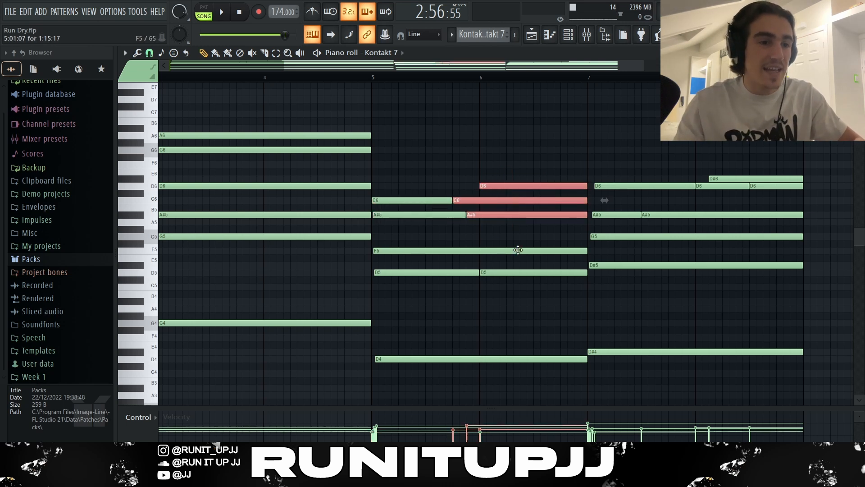
pyautogui.moveTo(521, 269); pyautogui.dragTo(546, 286)
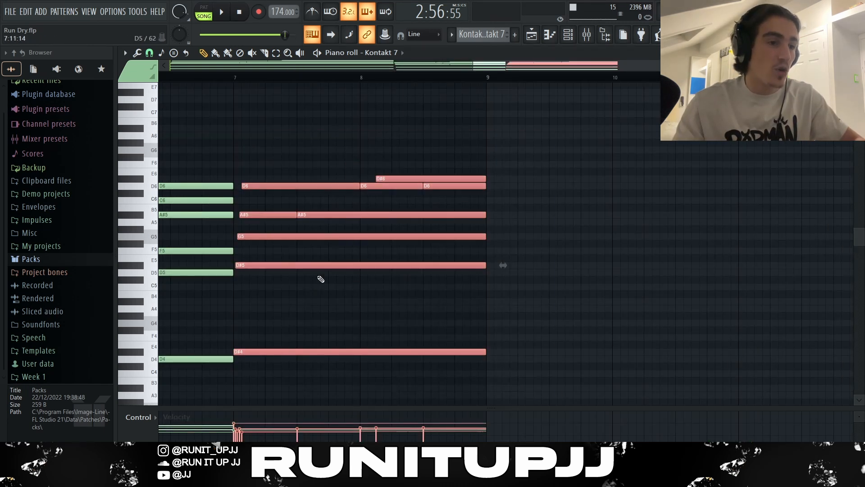
# Highlight the D#5, G5 and A#5 notes of the chord starting at bar 7.
pyautogui.click(318, 278)
pyautogui.moveTo(245, 276); pyautogui.dragTo(364, 196)
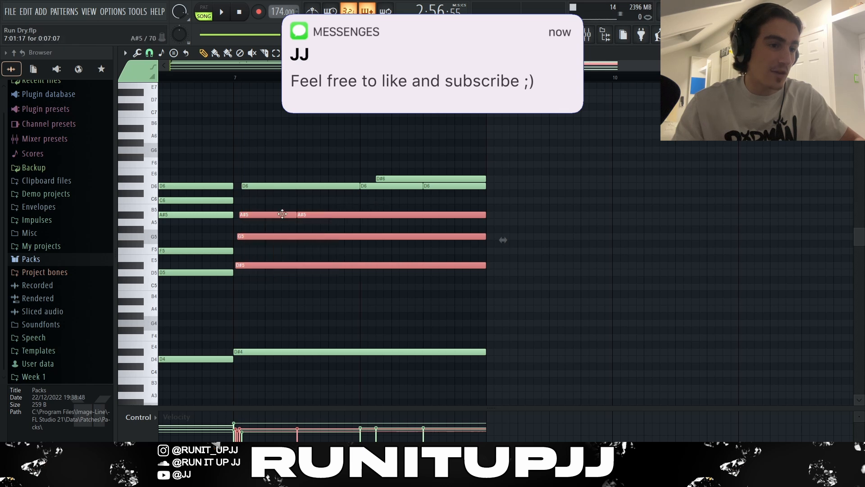
# Shift the bar 7 D6 note down an octave and back up to compare, and select the upper notes in bar 8.
pyautogui.click(302, 186)
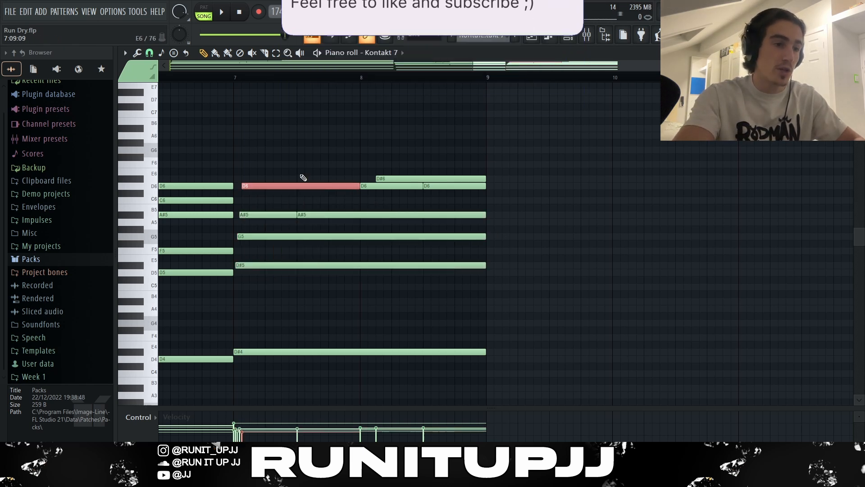
pyautogui.hotkey('ctrl', 'Down')
pyautogui.hotkey('ctrl', 'Up')
pyautogui.hotkey('ctrl', 'Down')
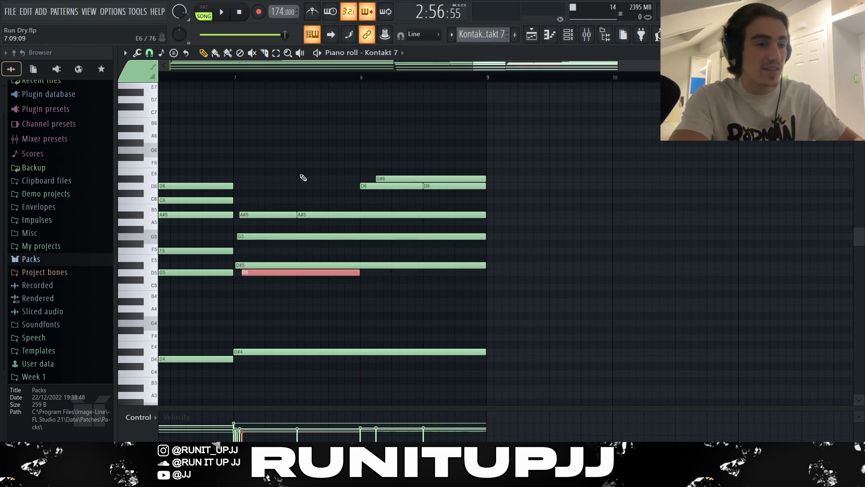
pyautogui.hotkey('ctrl', 'Up')
pyautogui.hotkey('ctrl', 'Down')
pyautogui.hotkey('ctrl', 'Up')
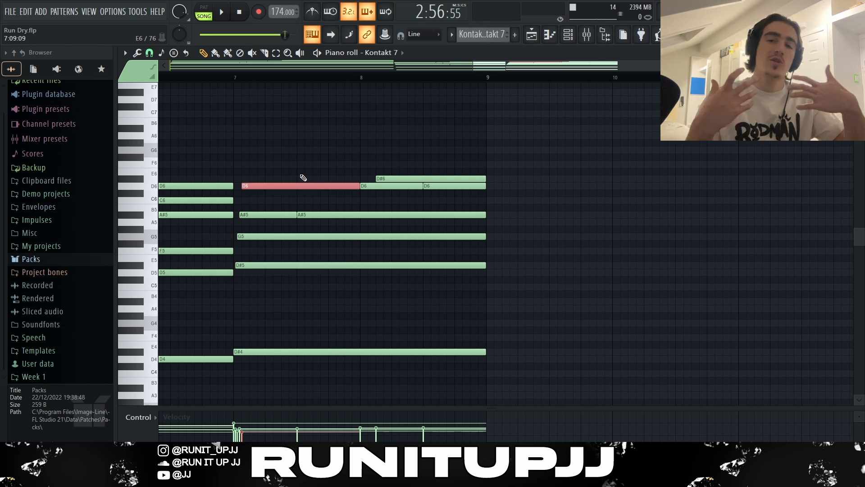
pyautogui.moveTo(387, 139); pyautogui.dragTo(488, 226)
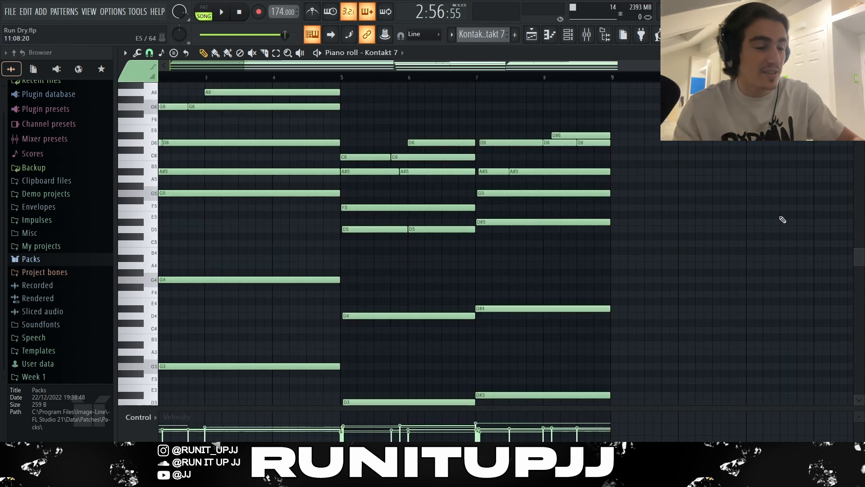
# Review the strumizer settings for the chords and the randomizer's velocity level.
pyautogui.hotkey('alt', 's')
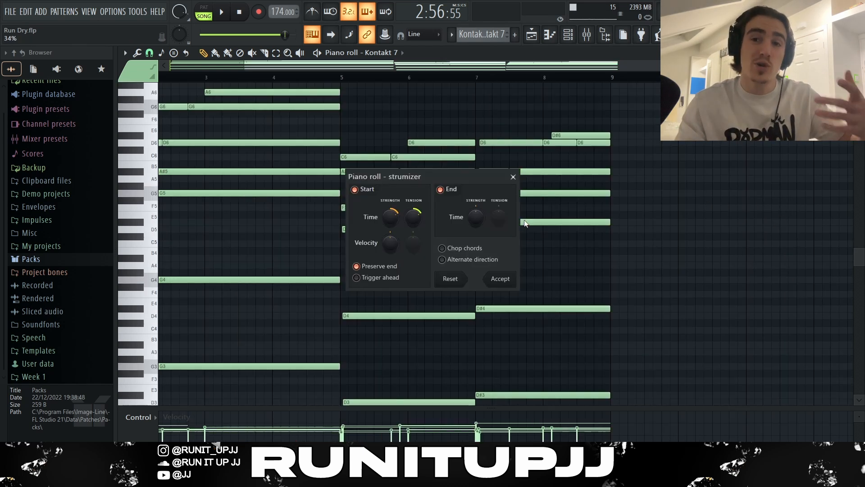
pyautogui.hotkey('alt', 'r')
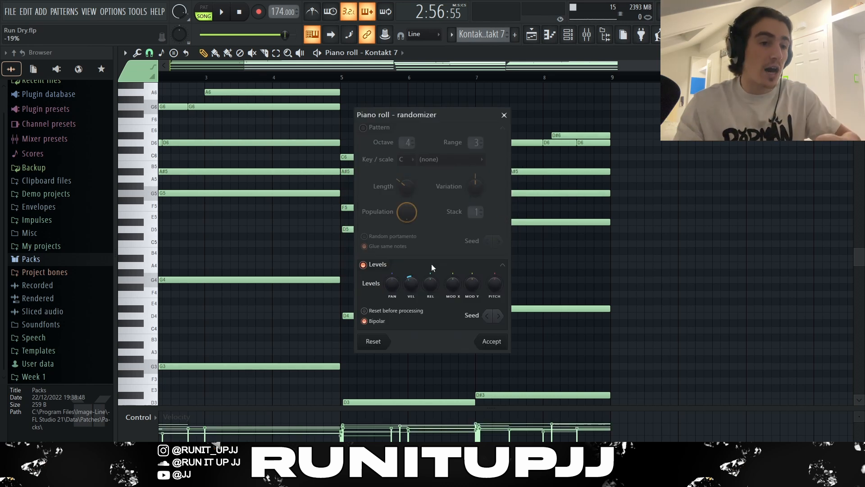
pyautogui.moveTo(411, 283); pyautogui.dragTo(415, 284)
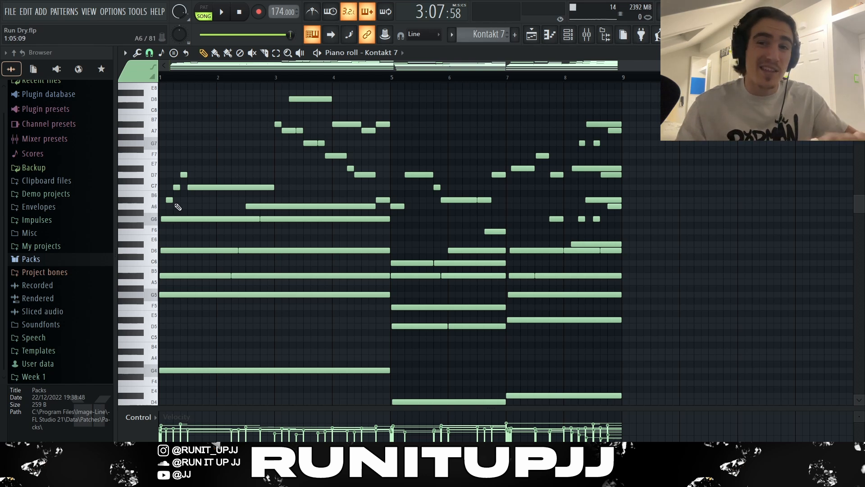
# Highlight the melody notes above the first chord, from the A#6 in bar 1 to the last A#7 in bar 4.
pyautogui.scroll(3, 166, 215)
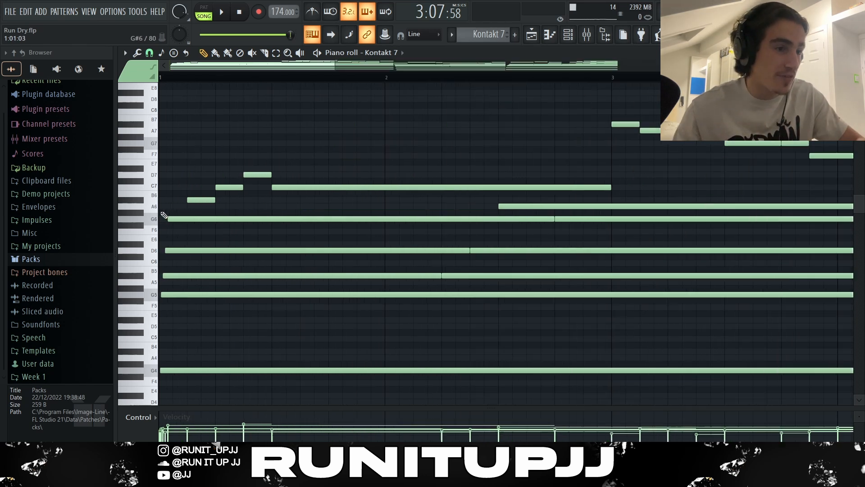
pyautogui.scroll(-2, 183, 190)
pyautogui.moveTo(178, 162); pyautogui.dragTo(280, 204)
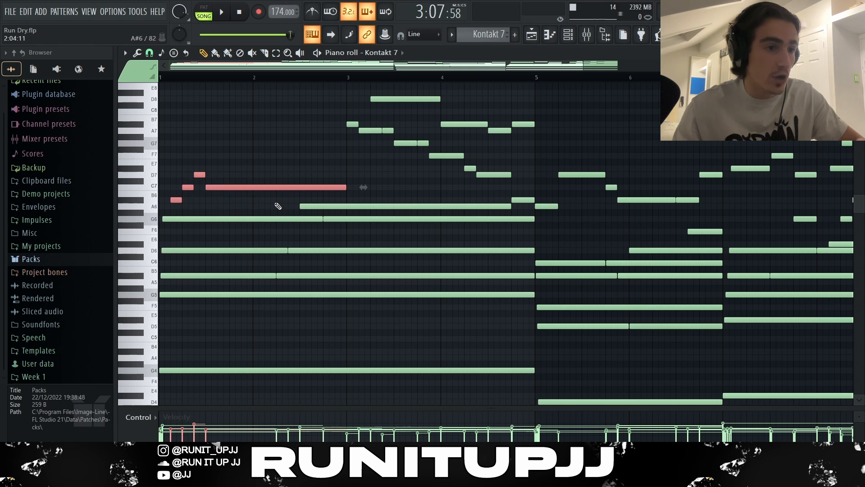
pyautogui.scroll(1, 381, 144)
pyautogui.moveTo(317, 90); pyautogui.dragTo(544, 211)
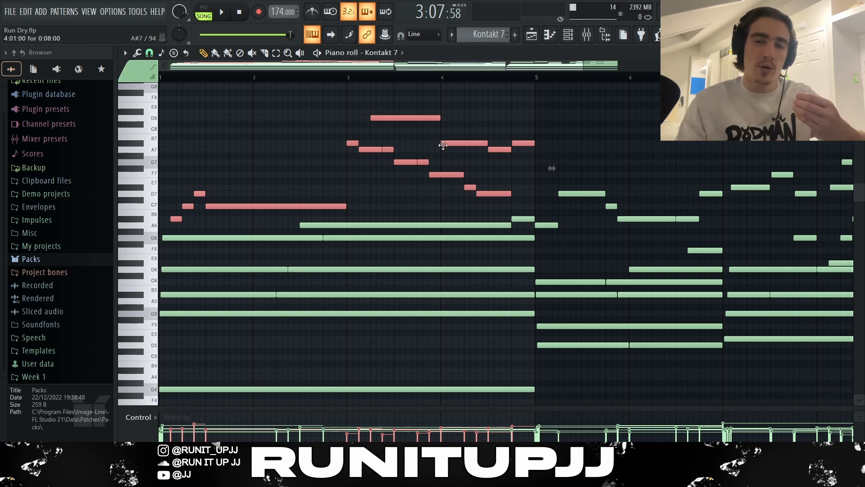
# Select the D8, A#7, A7, D#7 and D7 melody notes in bars 3 and 4, excluding both G7 notes and adding bar 1's D7.
pyautogui.moveTo(513, 201); pyautogui.dragTo(435, 182)
pyautogui.moveTo(537, 171); pyautogui.dragTo(409, 116)
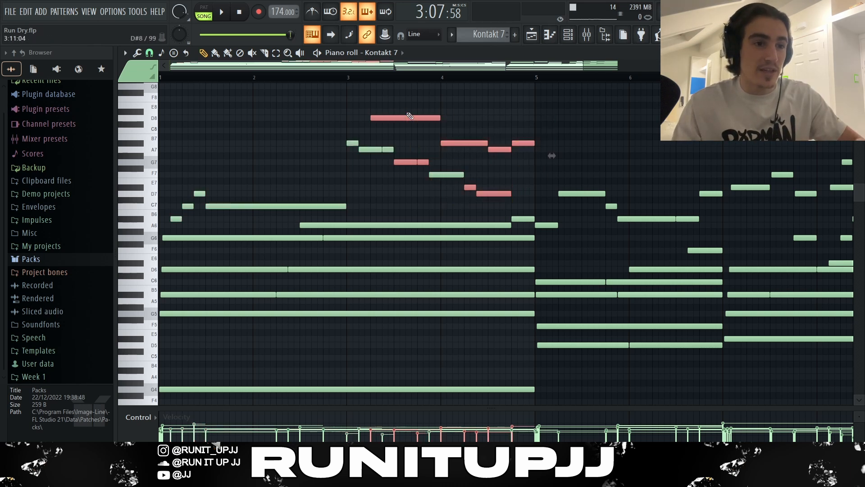
pyautogui.keyDown('ctrl'); pyautogui.click(412, 161); pyautogui.keyUp('ctrl')
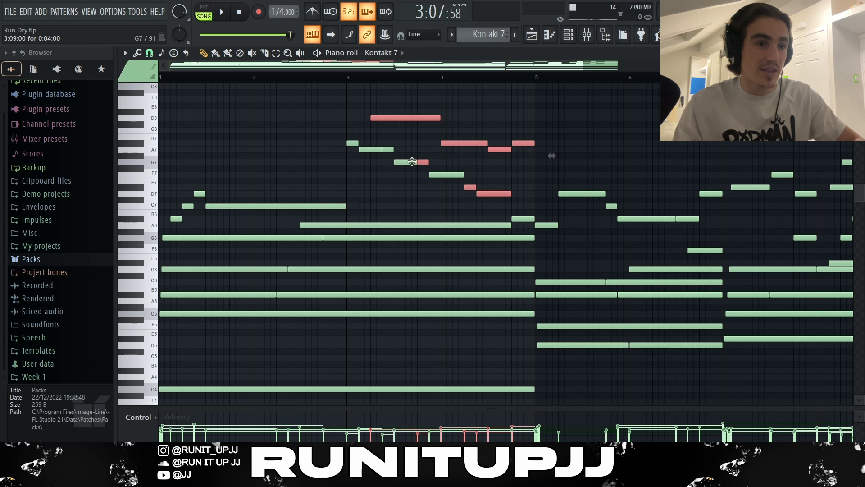
pyautogui.keyDown('ctrl'); pyautogui.click(423, 161); pyautogui.keyUp('ctrl')
pyautogui.keyDown('ctrl'); pyautogui.click(199, 193); pyautogui.keyUp('ctrl')
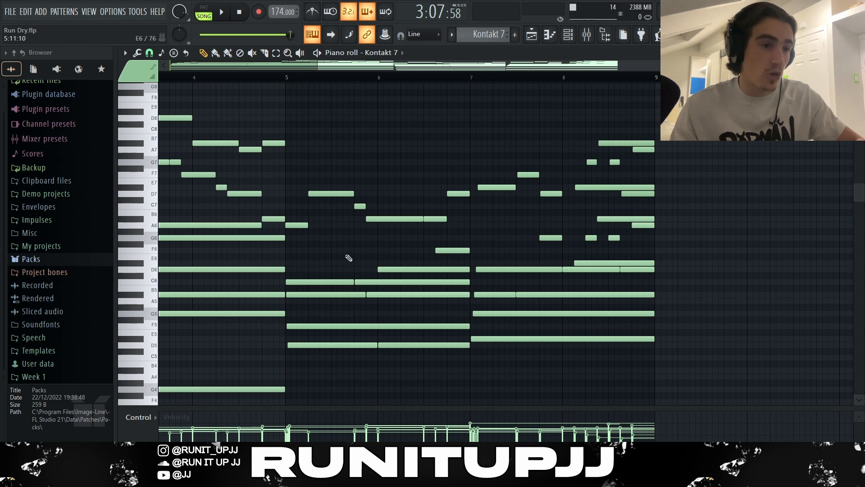
# Select the opening melody run at bar 5, and shift bar 8's lower A#6, A6 and G6 notes up an octave and back.
pyautogui.moveTo(294, 242); pyautogui.dragTo(422, 184)
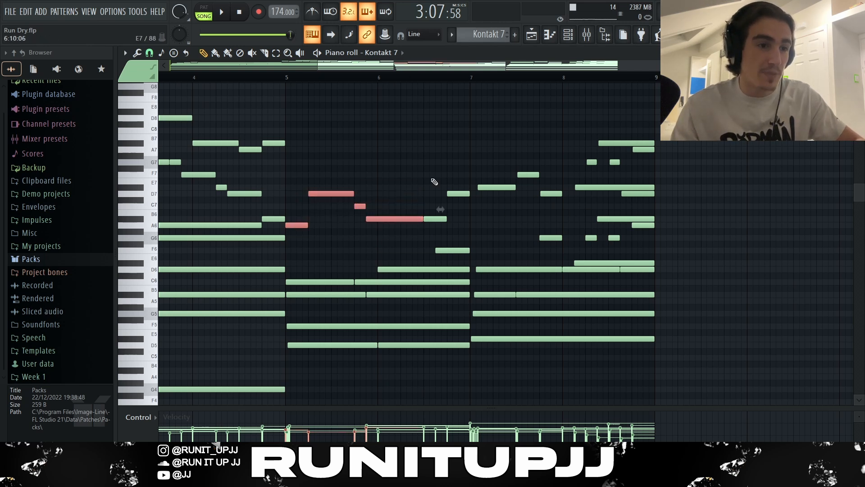
pyautogui.moveTo(702, 250); pyautogui.dragTo(597, 216)
pyautogui.hotkey('ctrl', 'Up')
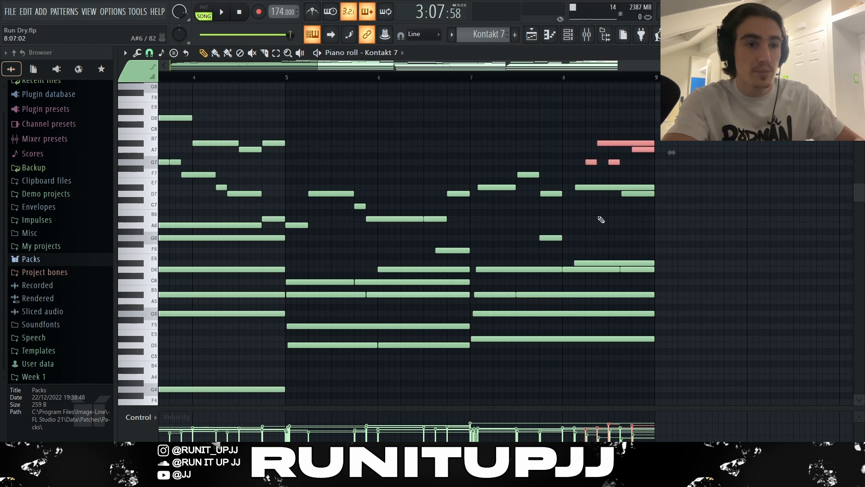
pyautogui.hotkey('ctrl', 'Down')
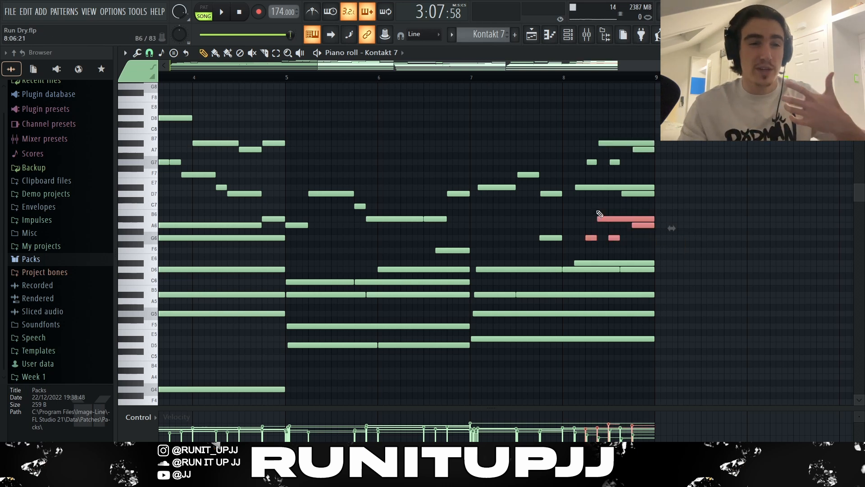
pyautogui.click(603, 210)
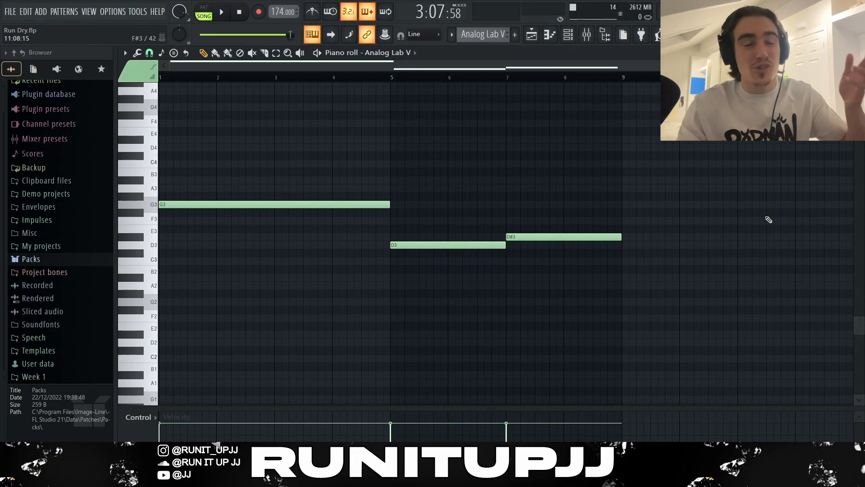
# Highlight the long G3 bass note and the following D3 note in the Analog Lab V part.
pyautogui.moveTo(191, 229); pyautogui.dragTo(289, 204)
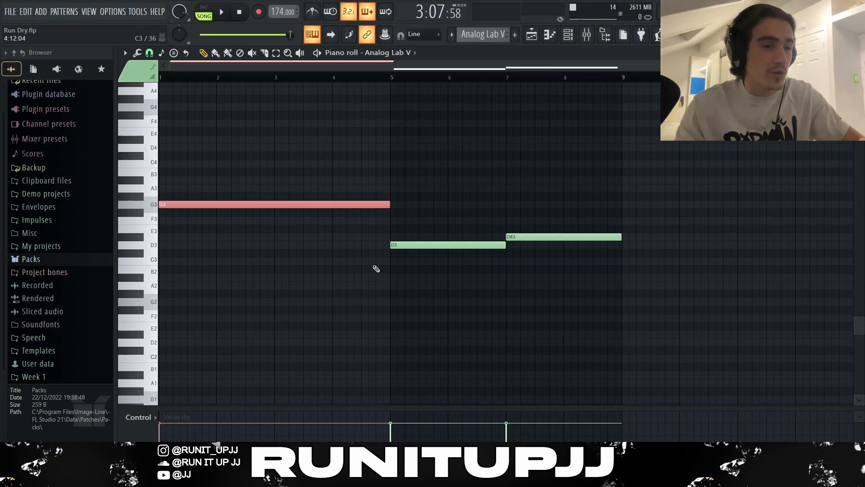
pyautogui.click(445, 246)
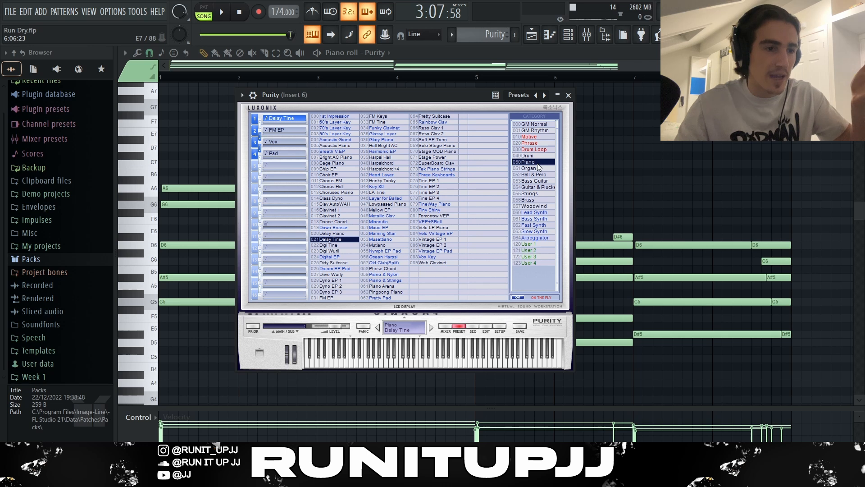
# Close the Purity instrument, and highlight its first two chords plus the D#6 in bar 6 and the C6 in bar 8.
pyautogui.click(569, 96)
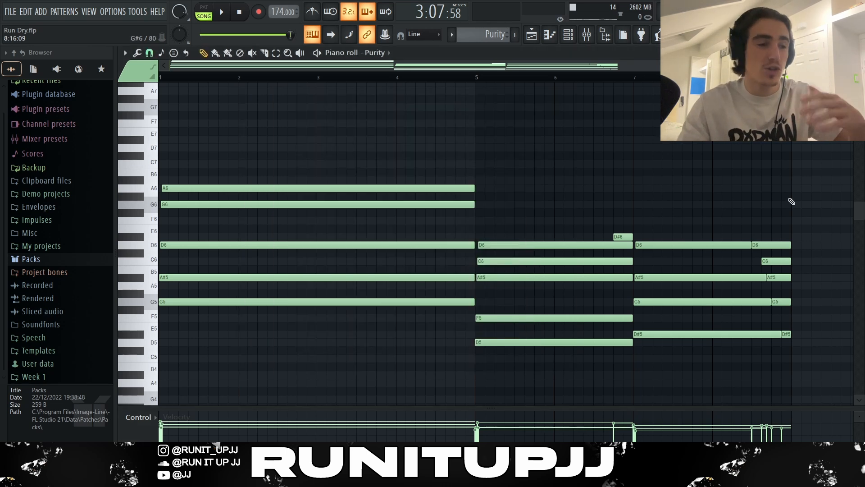
pyautogui.moveTo(196, 175); pyautogui.dragTo(373, 323)
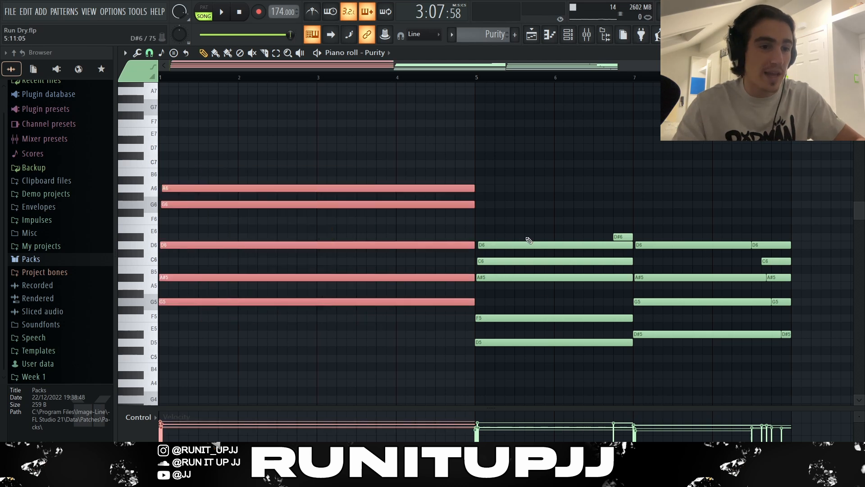
pyautogui.moveTo(515, 201); pyautogui.dragTo(599, 354)
pyautogui.keyDown('ctrl'); pyautogui.click(631, 238); pyautogui.keyUp('ctrl')
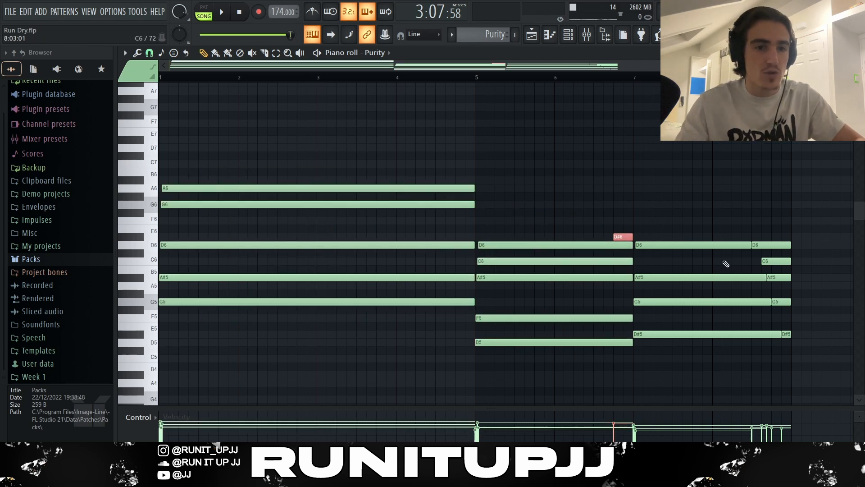
pyautogui.keyDown('ctrl'); pyautogui.keyDown('shift'); pyautogui.click(777, 262); pyautogui.keyUp('shift'); pyautogui.keyUp('ctrl')
pyautogui.moveTo(777, 234)
pyautogui.mouseDown()
pyautogui.moveTo(798, 347)
pyautogui.moveTo(779, 218)
pyautogui.mouseUp()
pyautogui.keyDown('ctrl'); pyautogui.click(831, 326); pyautogui.keyUp('ctrl')
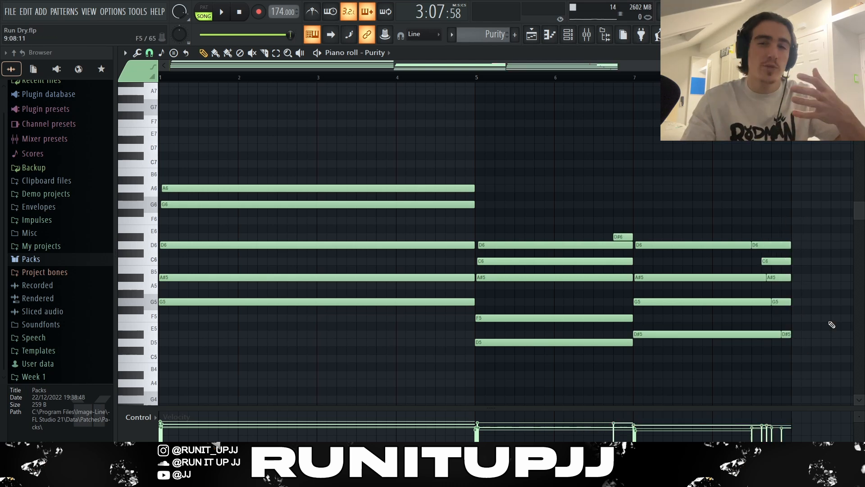
# Bring up the randomizer and the strumizer for the Purity chords, and close them without applying anything.
pyautogui.hotkey('alt', 'r')
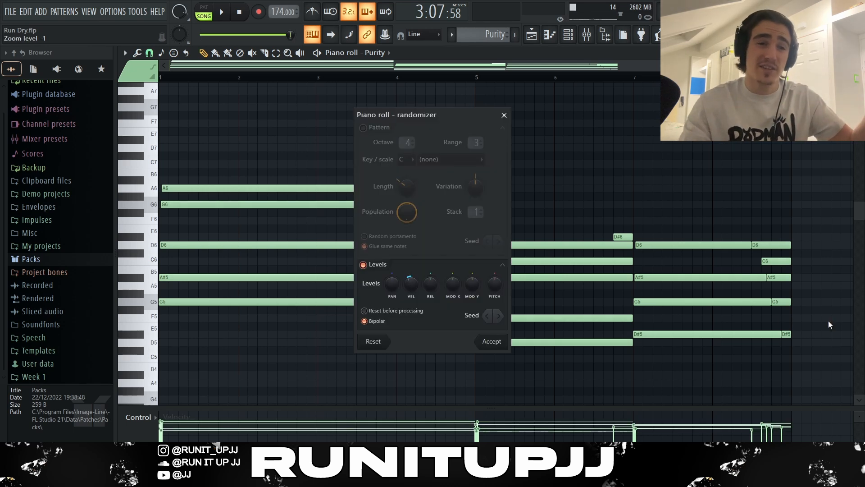
pyautogui.hotkey('alt', 's')
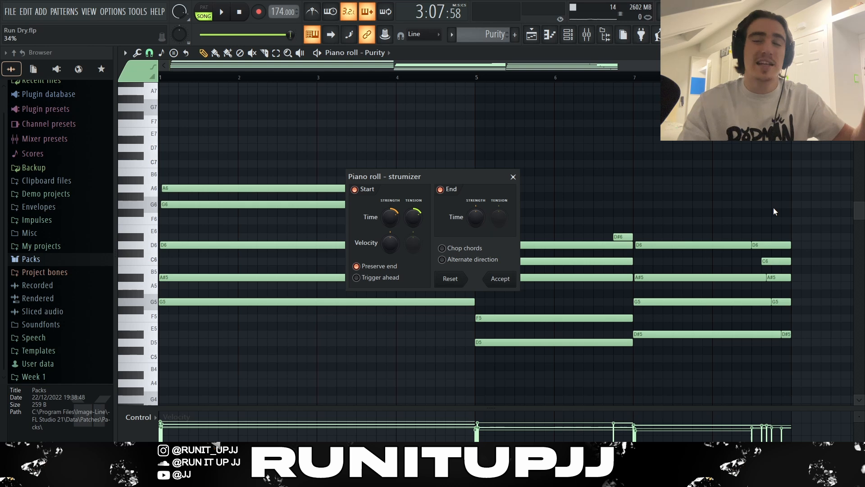
pyautogui.press('Escape')
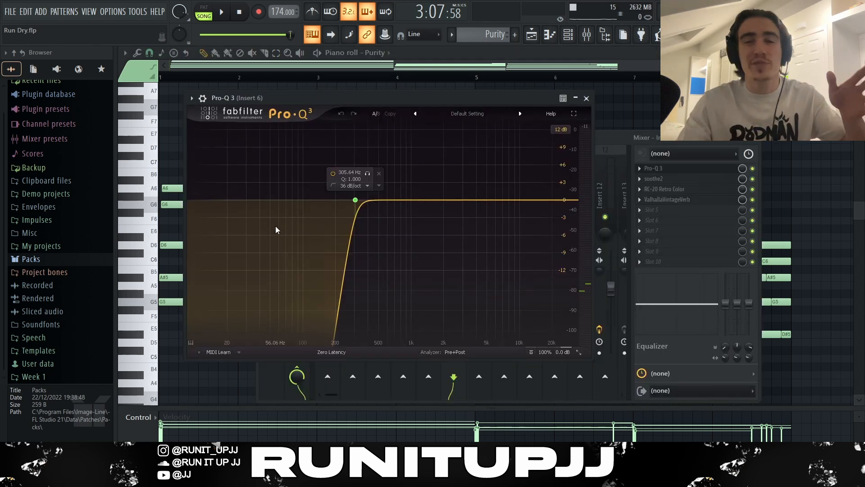
# Review the soothe2, RC-20 Retro Color and ValhallaVintageVerb effects on Purity's mixer insert.
pyautogui.click(653, 178)
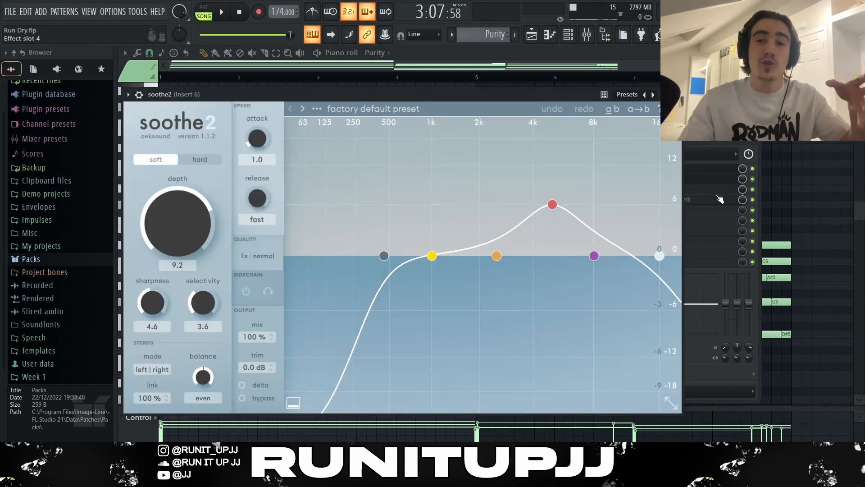
pyautogui.click(721, 189)
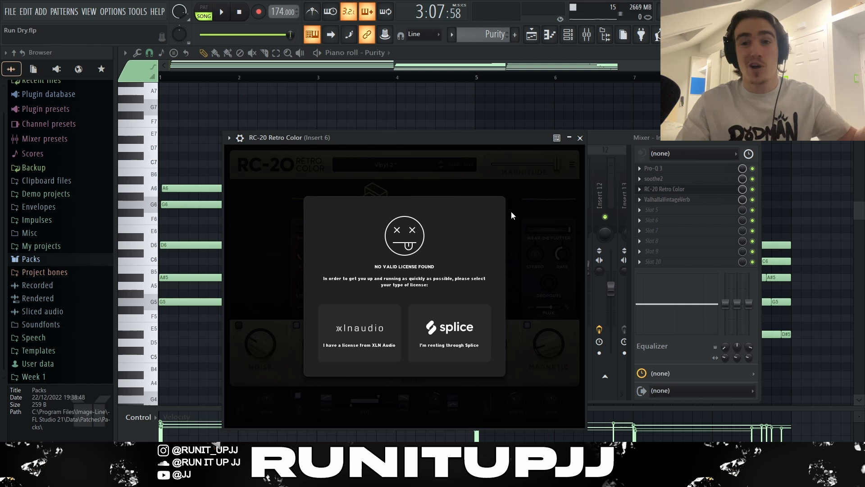
pyautogui.click(664, 200)
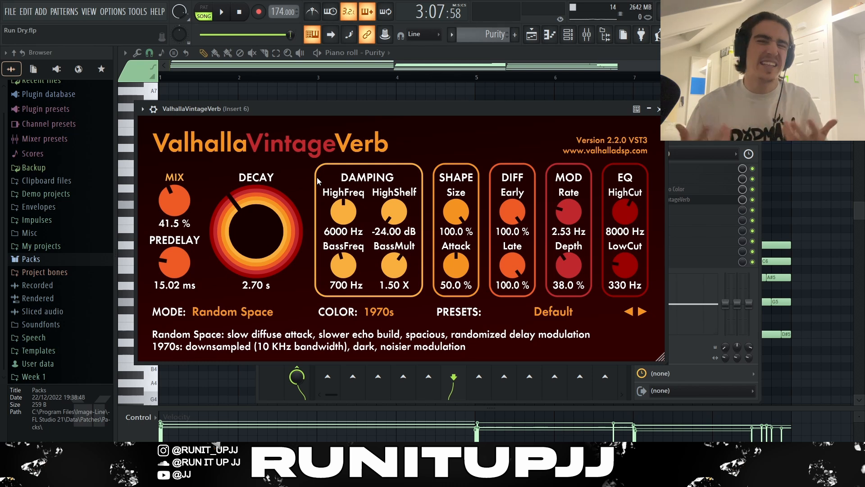
pyautogui.press('Escape')
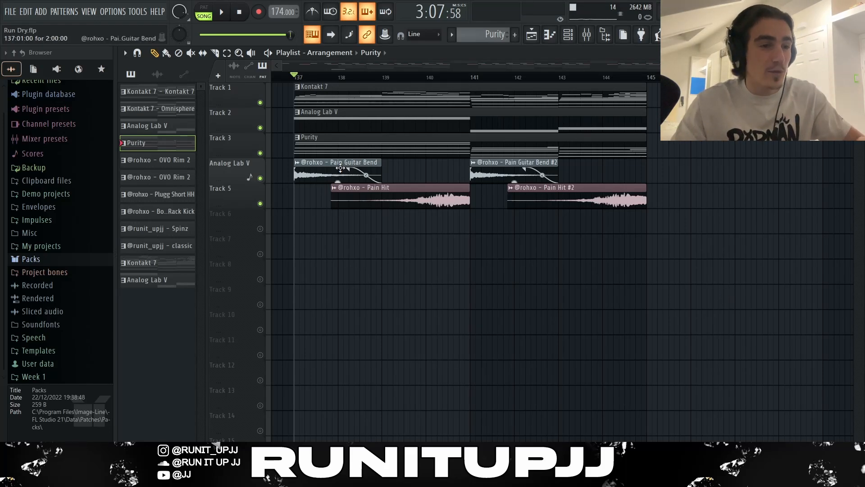
# Highlight the first Pain Guitar Bend and Pain Hit clips, and review their sample settings, toggling Pain Hit's Reverse effect off and back on.
pyautogui.moveTo(452, 249); pyautogui.dragTo(371, 180)
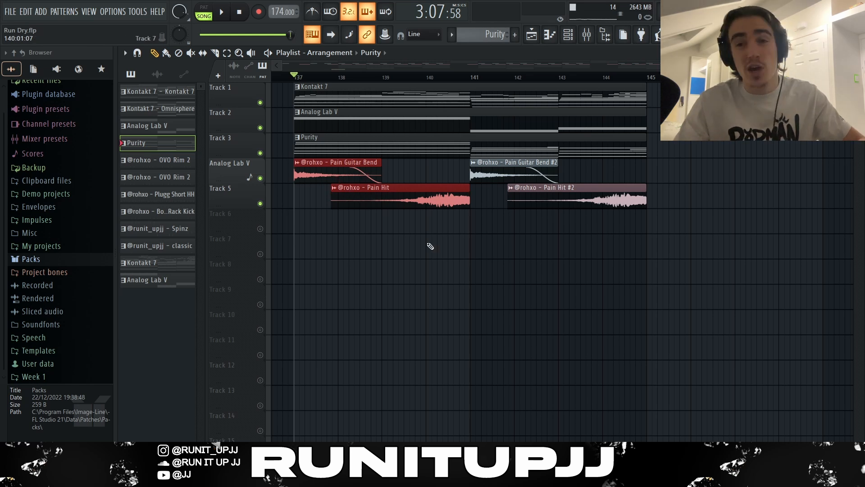
pyautogui.click(443, 265)
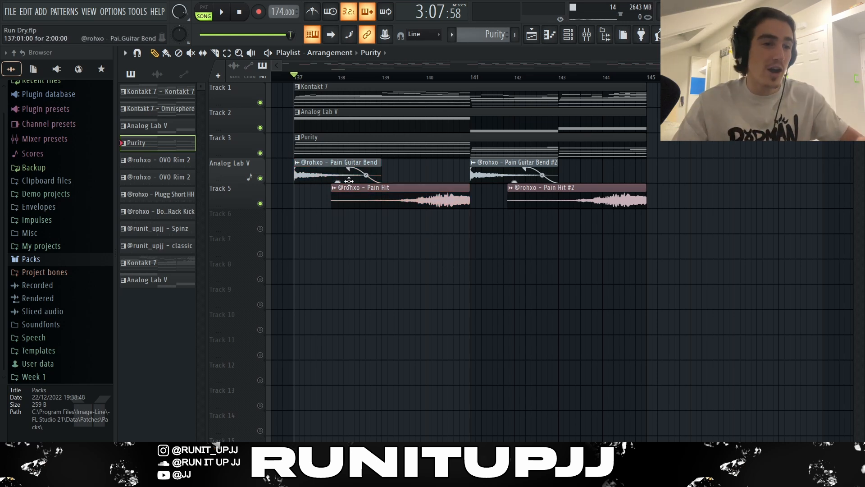
pyautogui.doubleClick(309, 178)
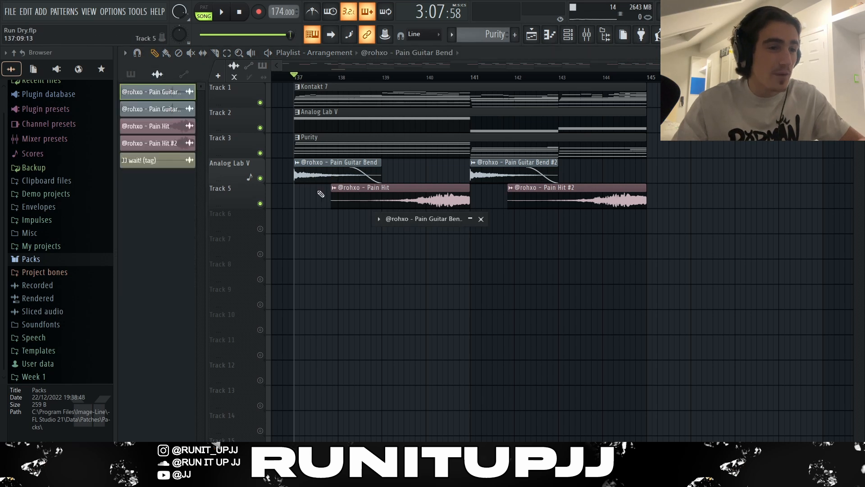
pyautogui.moveTo(423, 220); pyautogui.dragTo(503, 93)
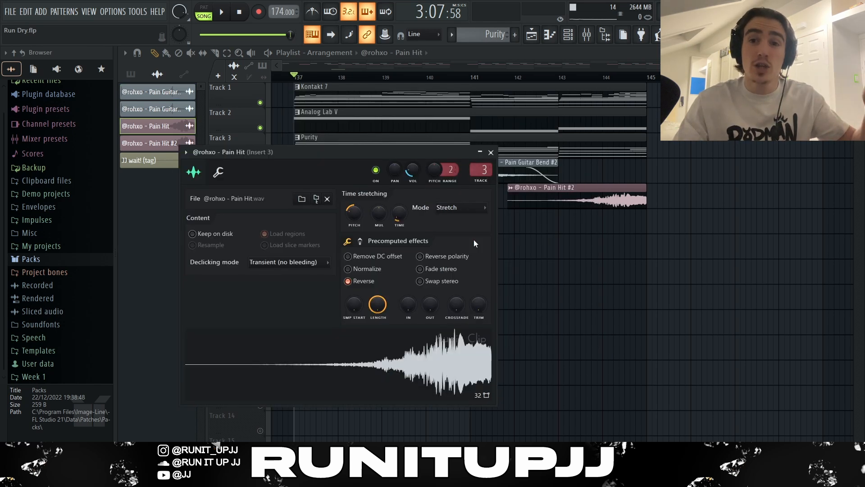
pyautogui.click(357, 281)
pyautogui.click(357, 283)
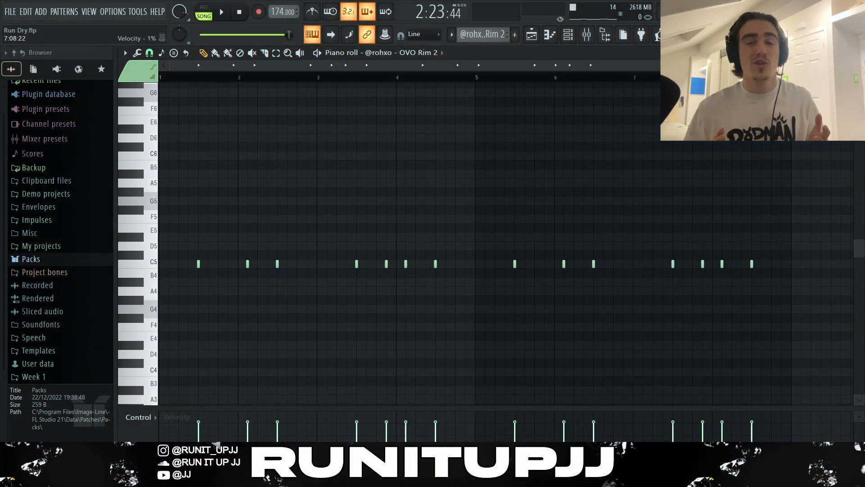
# Highlight the OVO Rim 2 hits of bars 1 and 2, and single out bar 2's first, bar 3's last and bar 4's first hit.
pyautogui.keyDown('ctrl'); pyautogui.scroll(-2, 663, 371); pyautogui.keyUp('ctrl')
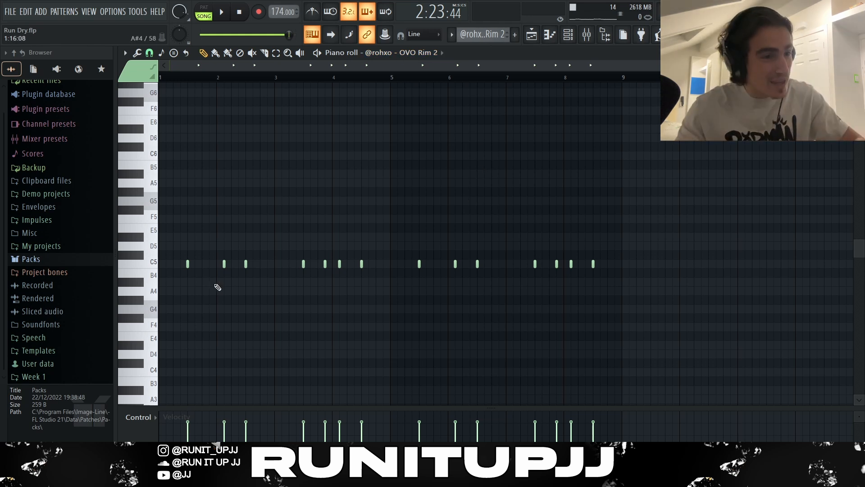
pyautogui.moveTo(188, 289); pyautogui.dragTo(285, 242)
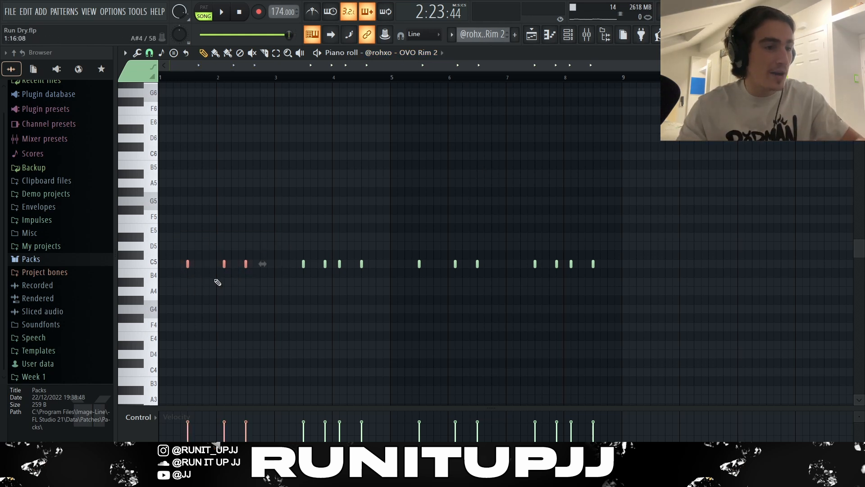
pyautogui.keyDown('ctrl'); pyautogui.click(276, 287); pyautogui.keyUp('ctrl')
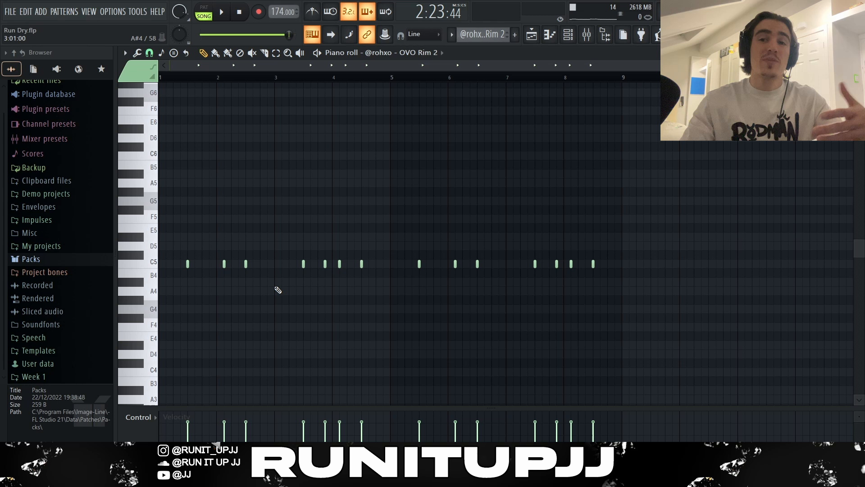
pyautogui.keyDown('ctrl'); pyautogui.click(224, 264); pyautogui.keyUp('ctrl')
pyautogui.keyDown('ctrl'); pyautogui.click(325, 263); pyautogui.keyUp('ctrl')
pyautogui.keyDown('ctrl'); pyautogui.click(339, 264); pyautogui.keyUp('ctrl')
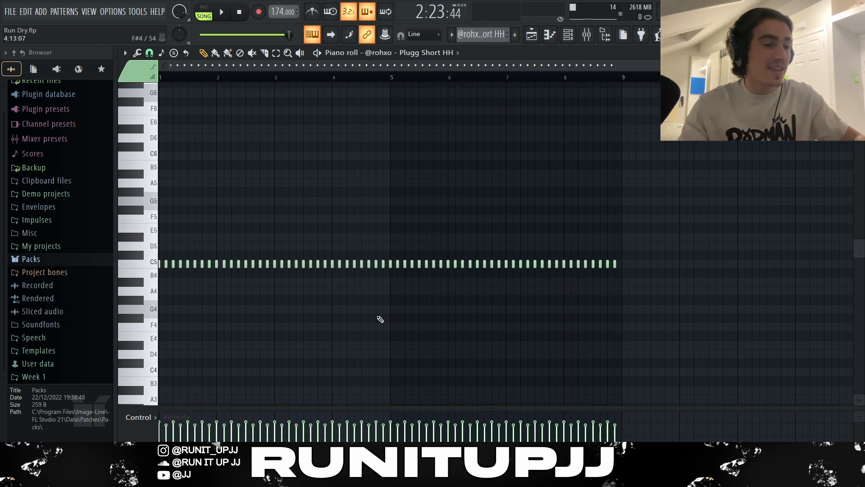
# Highlight the second hi-hat hit of bar 1 in the Plugg Short HH pattern.
pyautogui.scroll(5, 163, 303)
pyautogui.moveTo(174, 262); pyautogui.dragTo(189, 268)
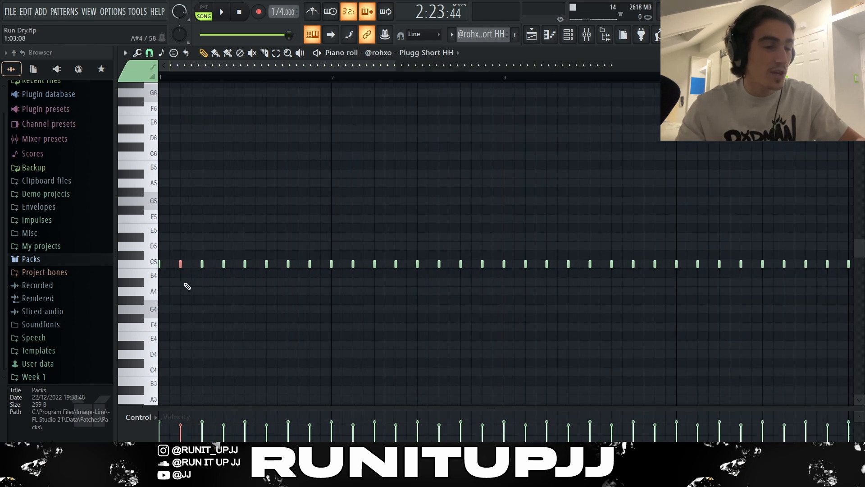
pyautogui.scroll(-5, 188, 286)
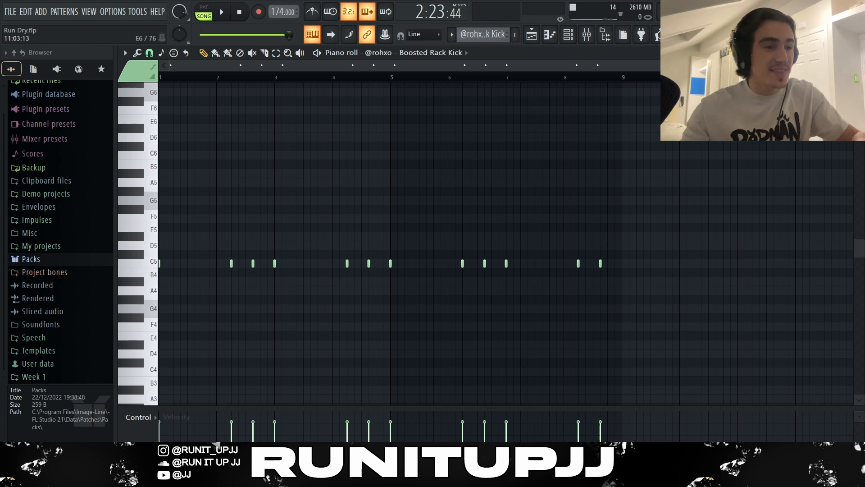
# Highlight the Boosted Rack Kick hits in successive groups, and the D5 and D#5 notes in the second half of the Spinz pattern.
pyautogui.moveTo(262, 285); pyautogui.dragTo(160, 197)
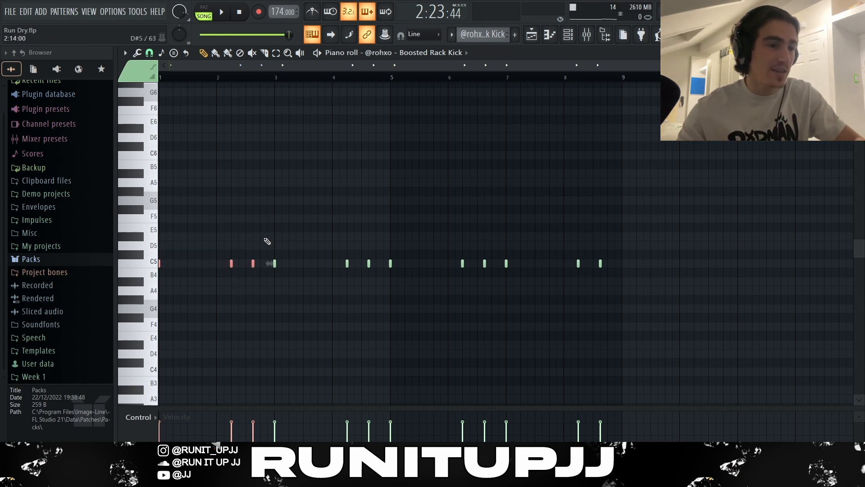
pyautogui.moveTo(381, 286); pyautogui.dragTo(259, 214)
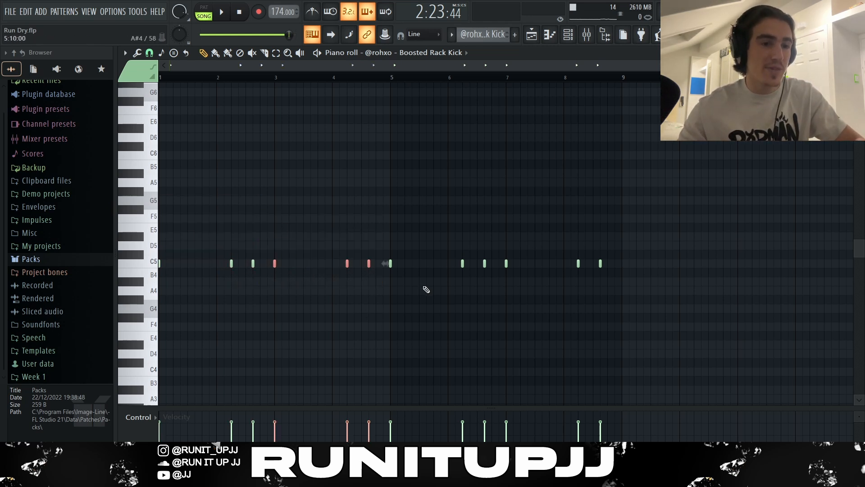
pyautogui.moveTo(491, 283); pyautogui.dragTo(367, 215)
pyautogui.moveTo(682, 295); pyautogui.dragTo(485, 196)
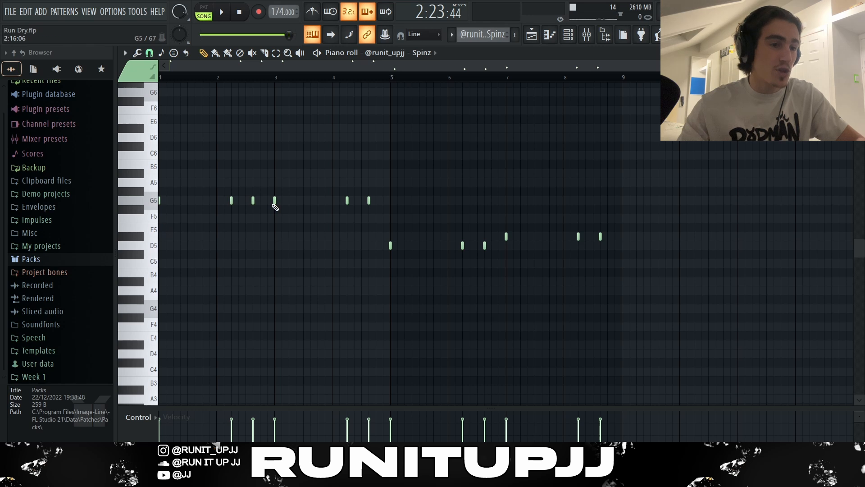
pyautogui.moveTo(358, 245); pyautogui.dragTo(675, 236)
pyautogui.keyDown('ctrl'); pyautogui.click(778, 296); pyautogui.keyUp('ctrl')
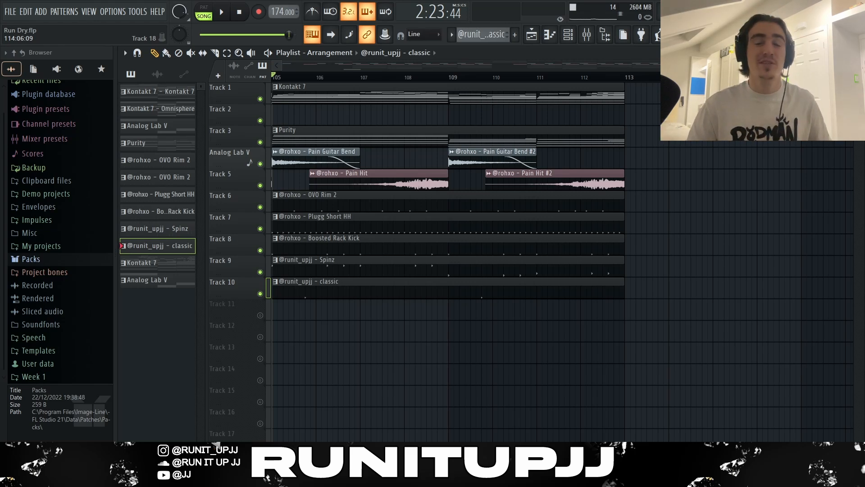
# Play the full arrangement from bar 105.
pyautogui.press('space')
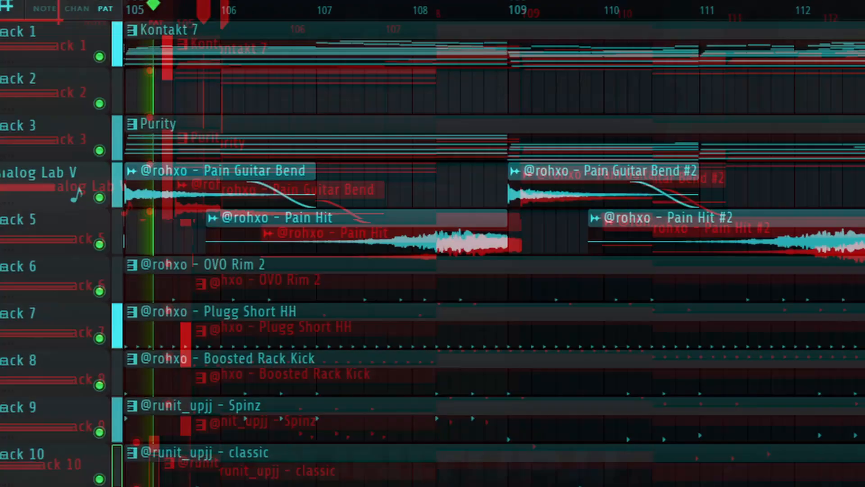